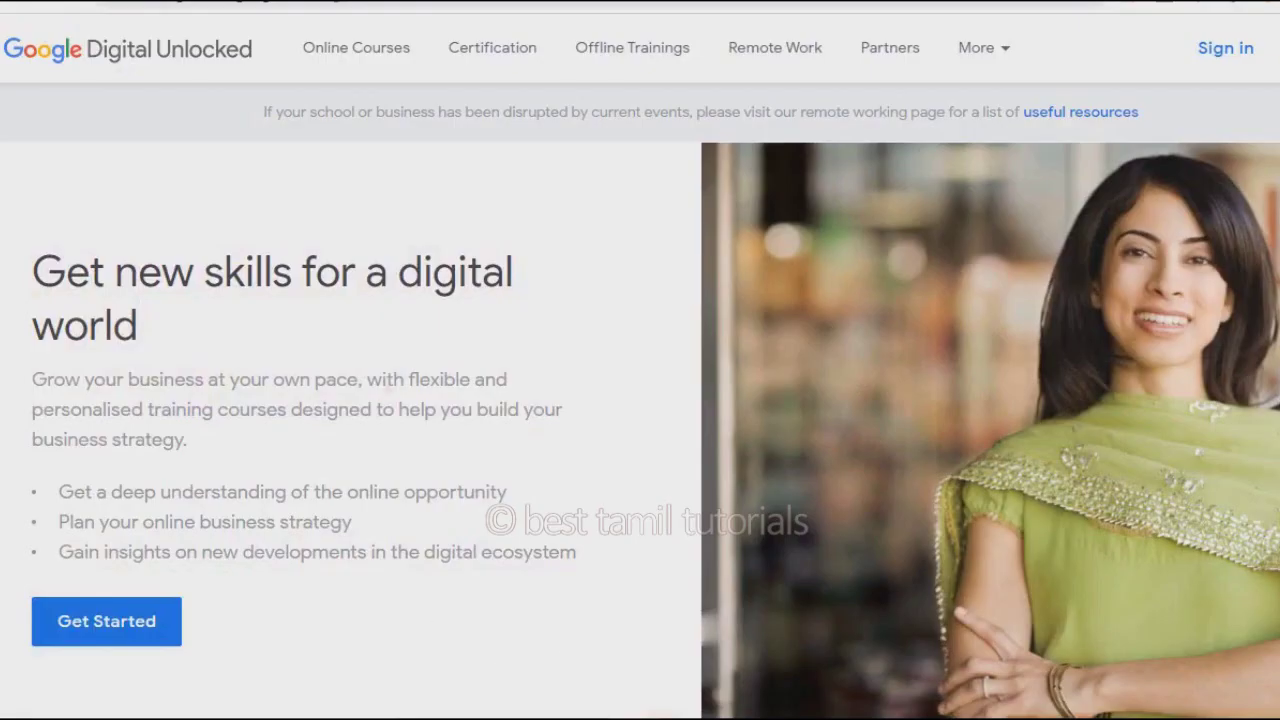
pyautogui.scroll(-10, 376, 430)
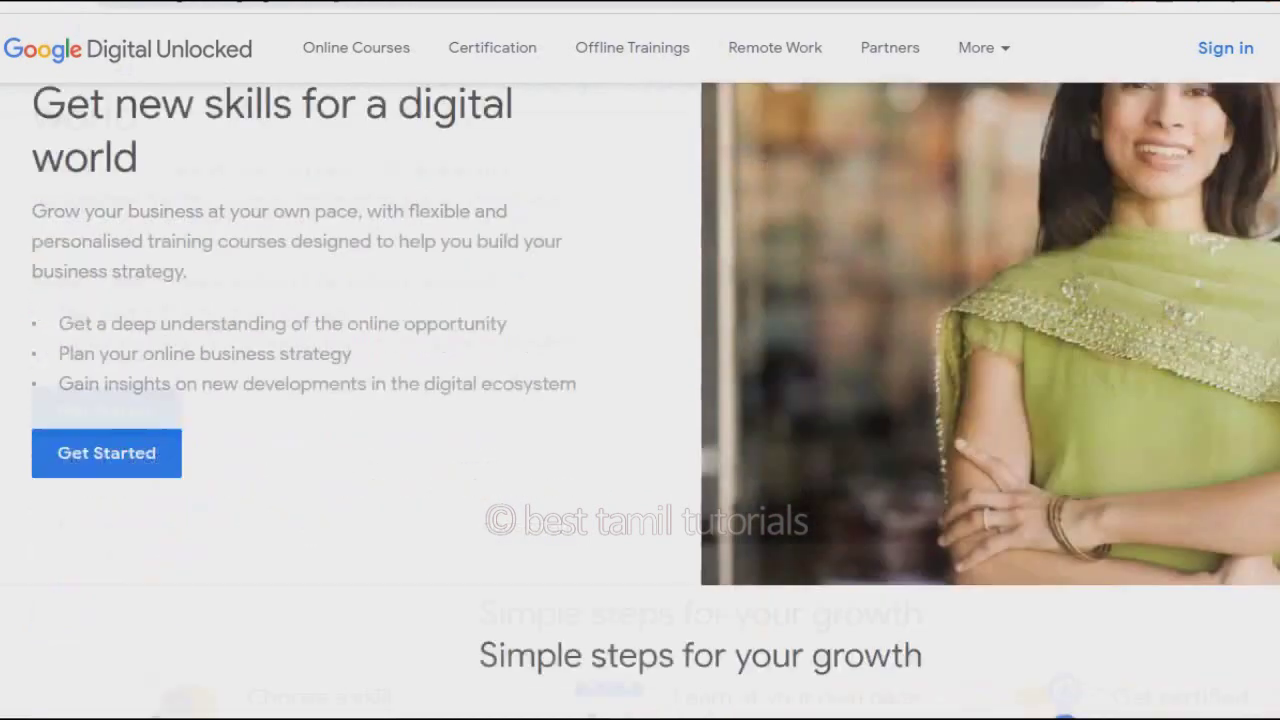
pyautogui.scroll(-10, 376, 432)
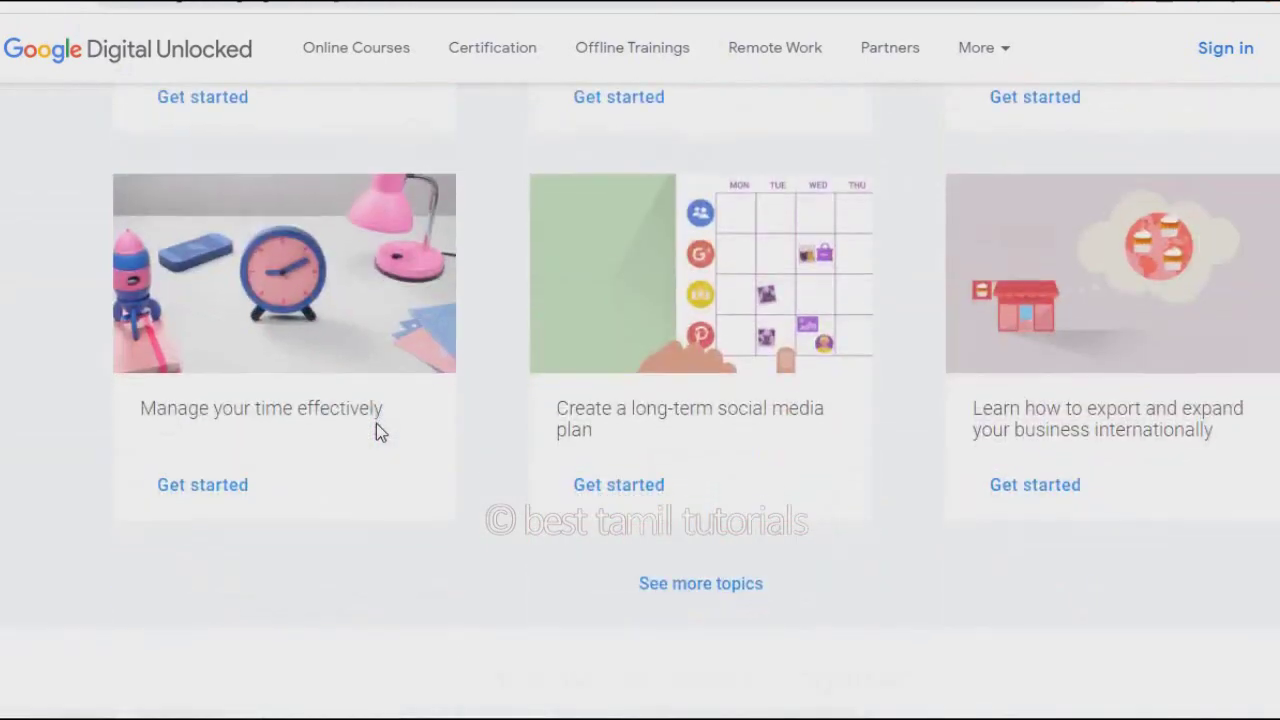
pyautogui.scroll(6, 376, 432)
pyautogui.scroll(10, 376, 423)
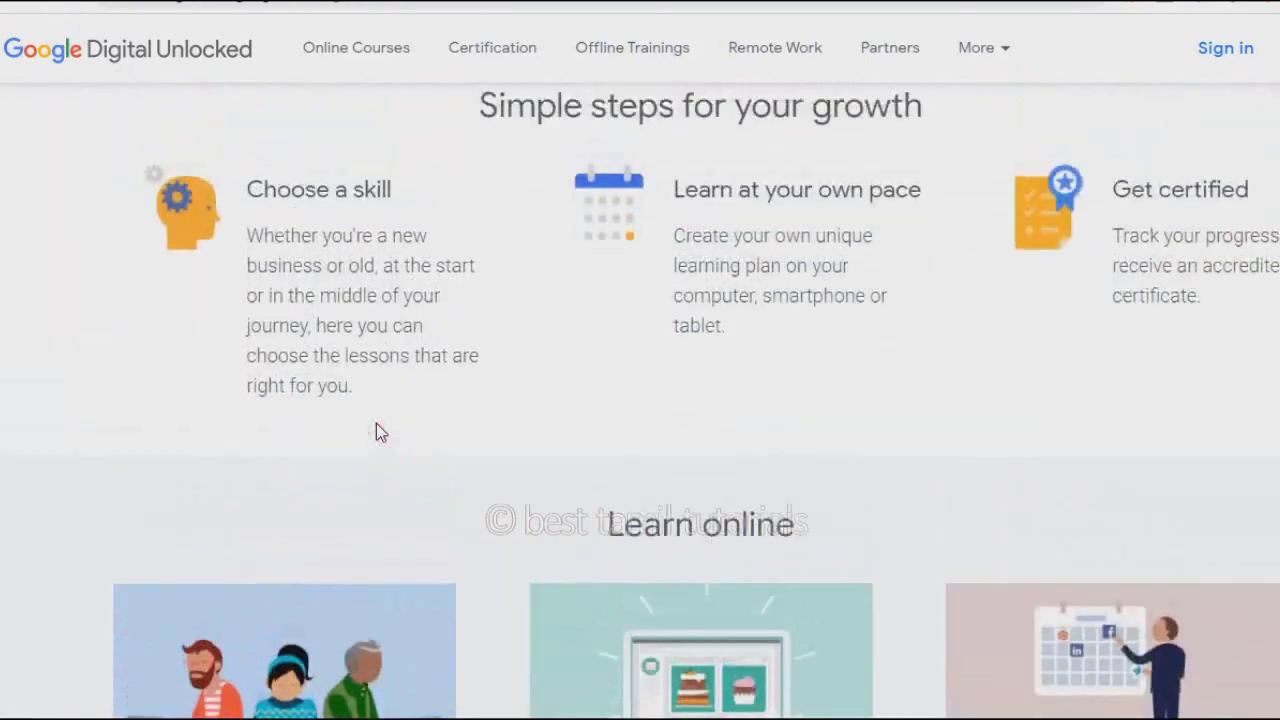
pyautogui.scroll(-1, 376, 423)
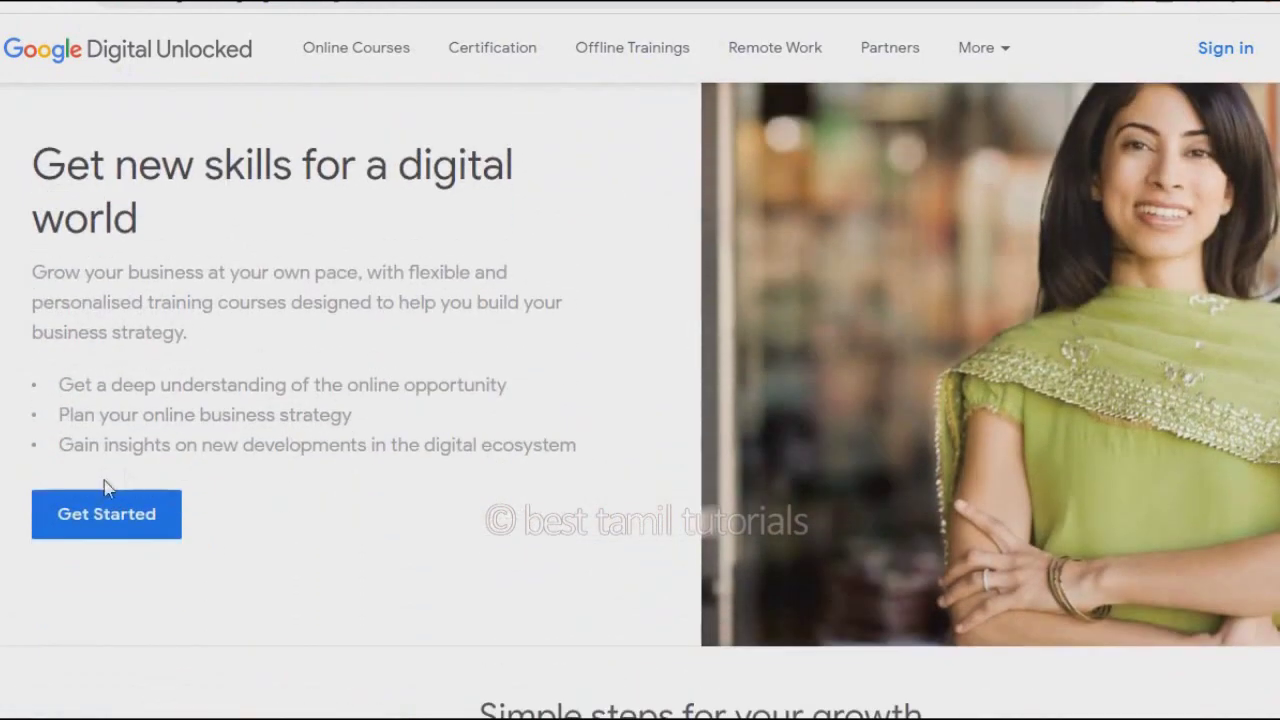
pyautogui.click(116, 526)
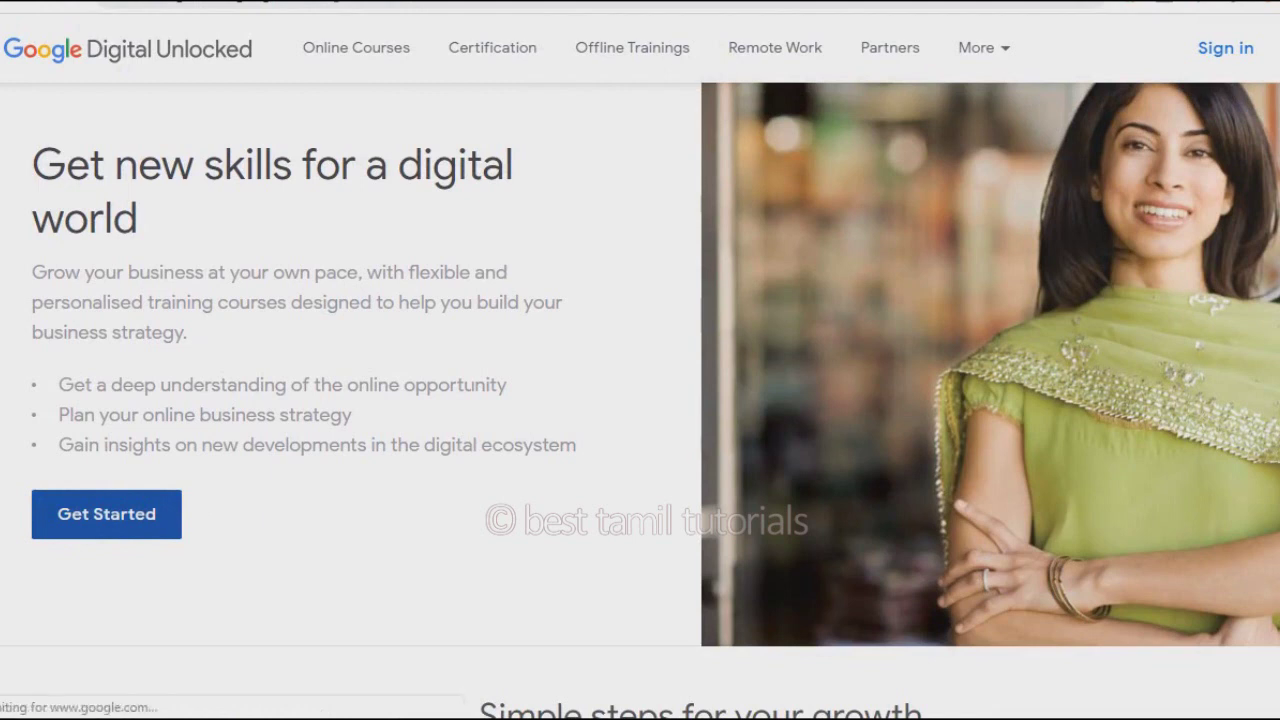
# - Open the Online Courses catalog and browse the list of 126 courses
pyautogui.click(130, 514)
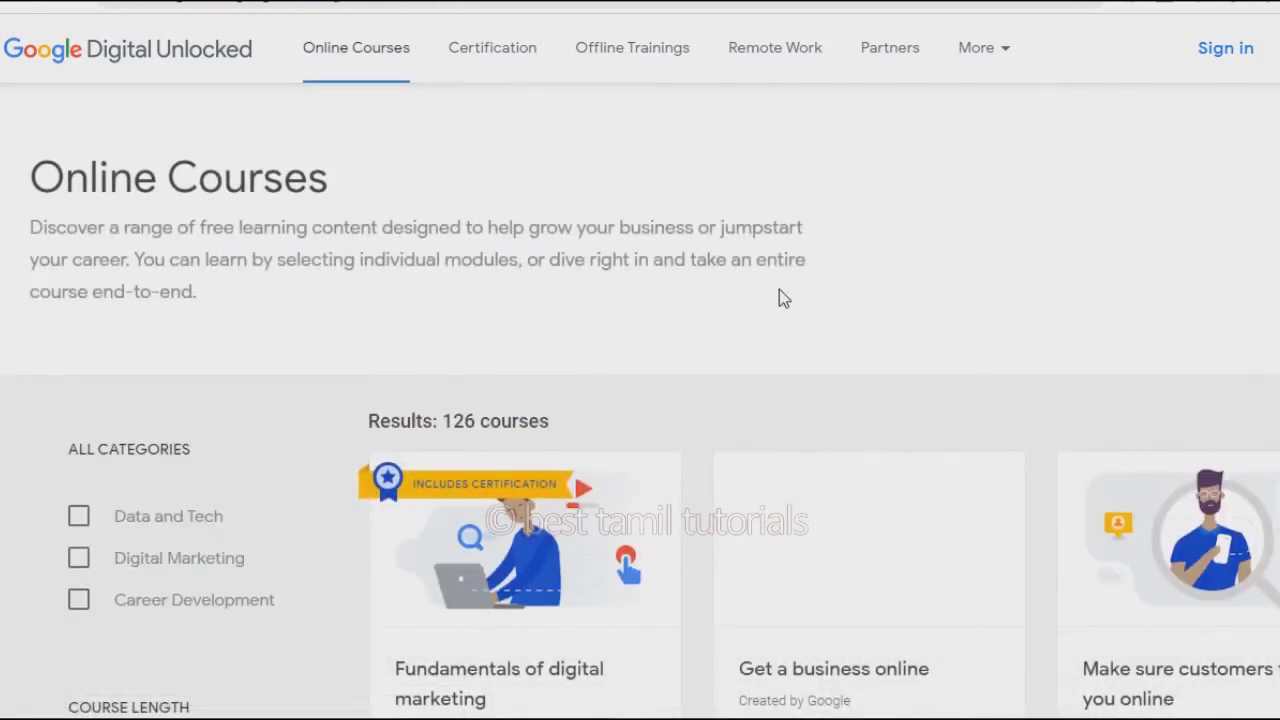
pyautogui.scroll(-4, 780, 297)
pyautogui.scroll(-5, 782, 298)
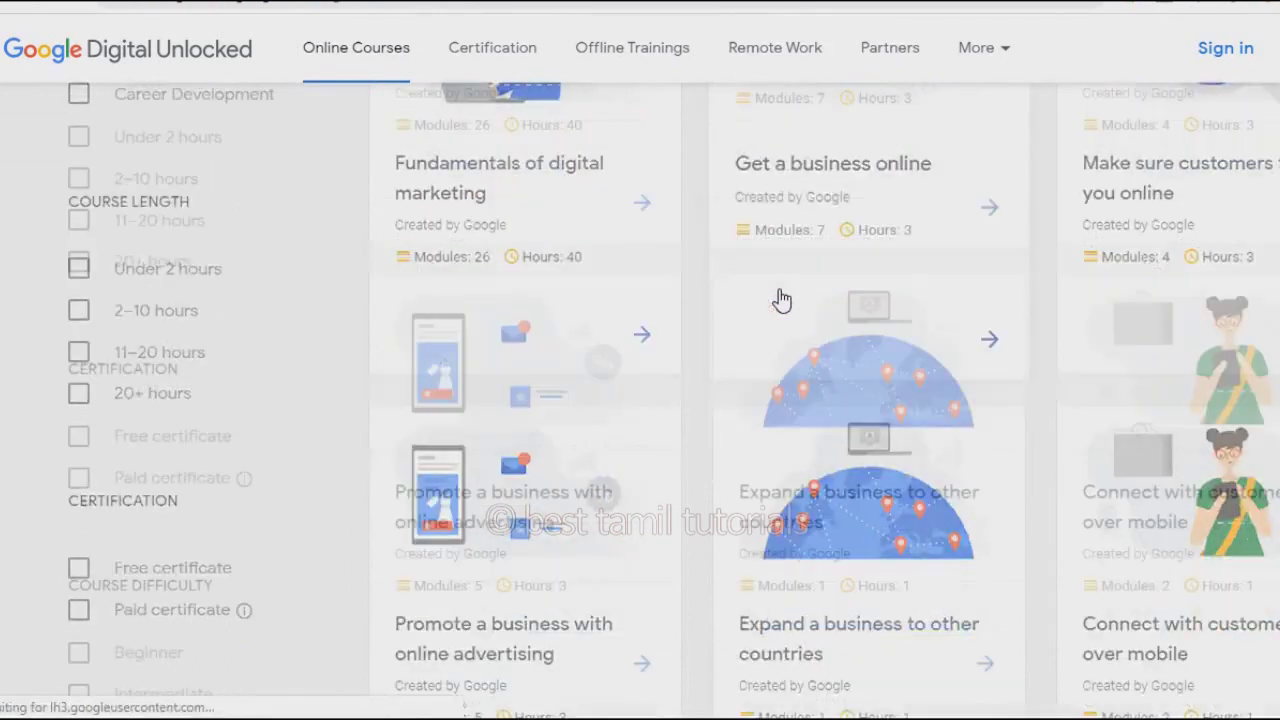
pyautogui.scroll(10, 782, 299)
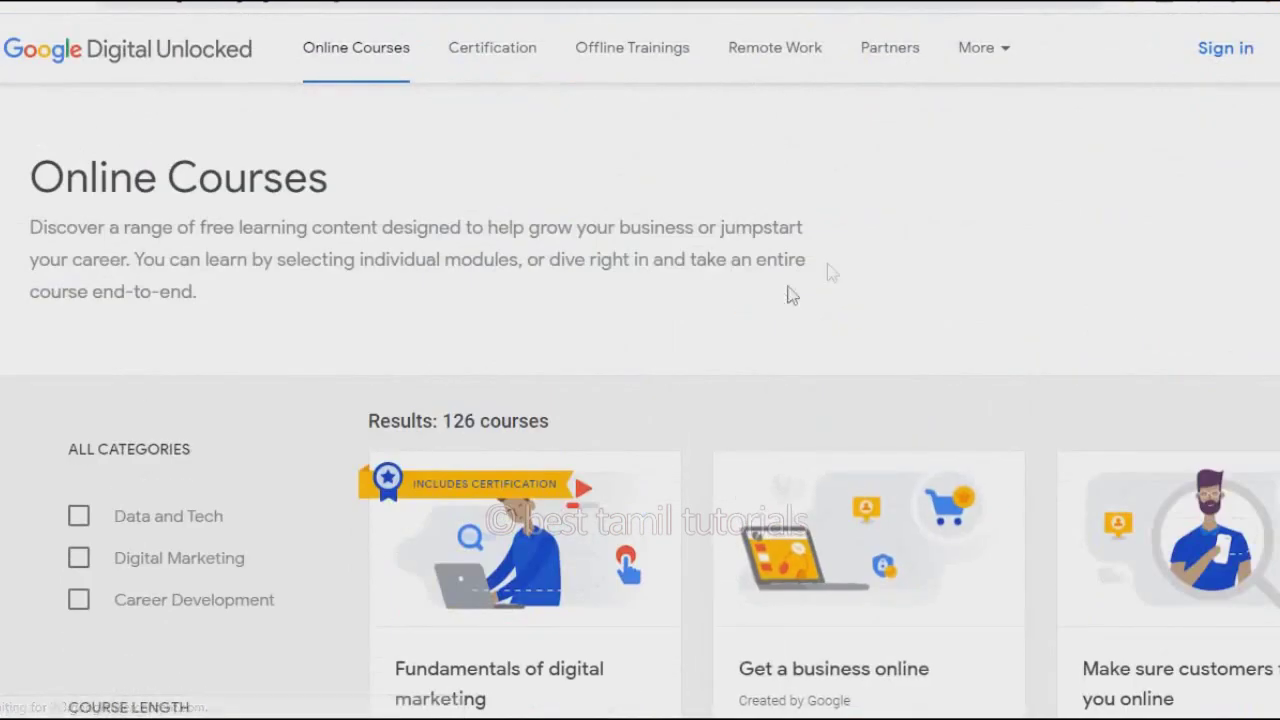
pyautogui.hscroll(1, 640, 360)
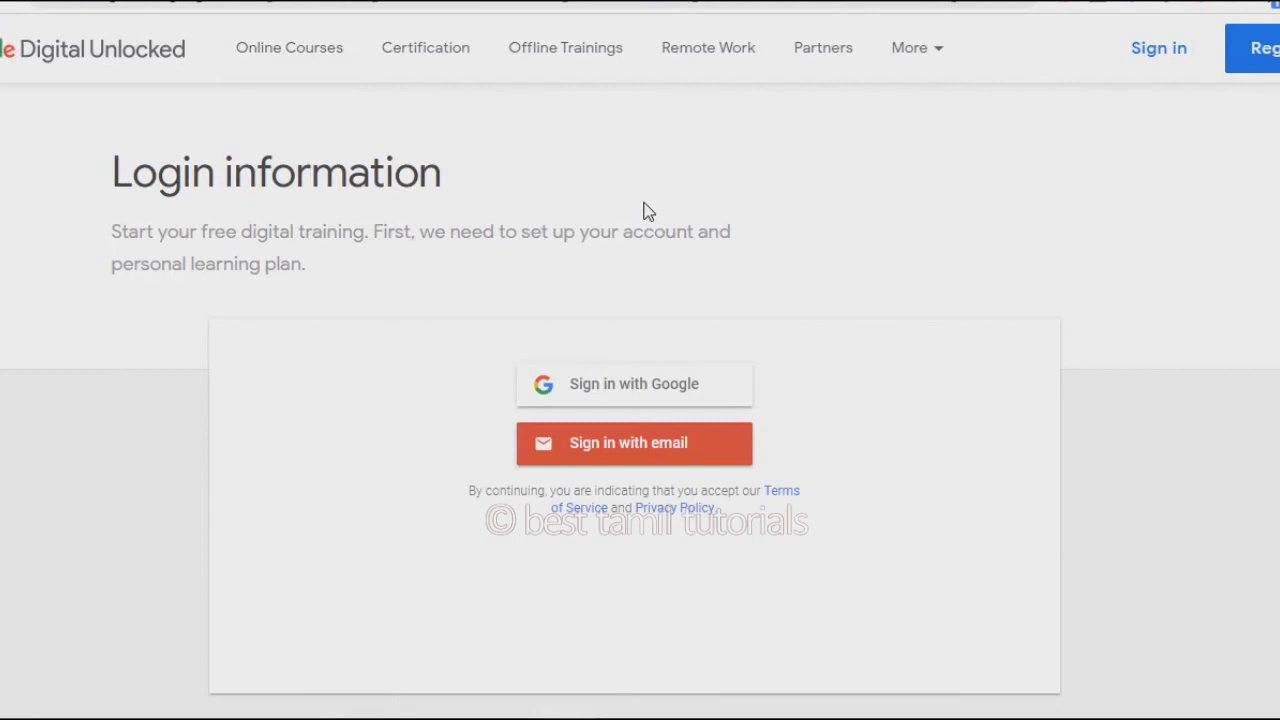
# - Choose to register with an email address
pyautogui.click(656, 458)
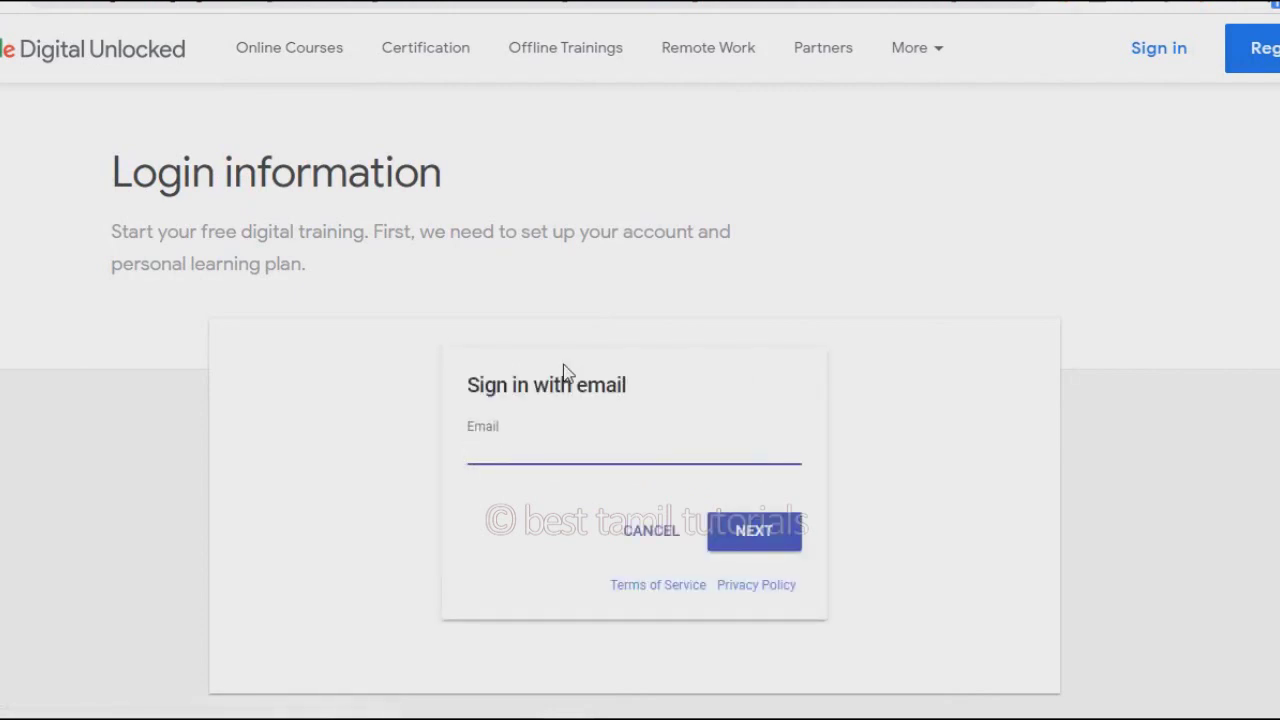
# - Start entering the registration email address in the Email field
pyautogui.write('bs')
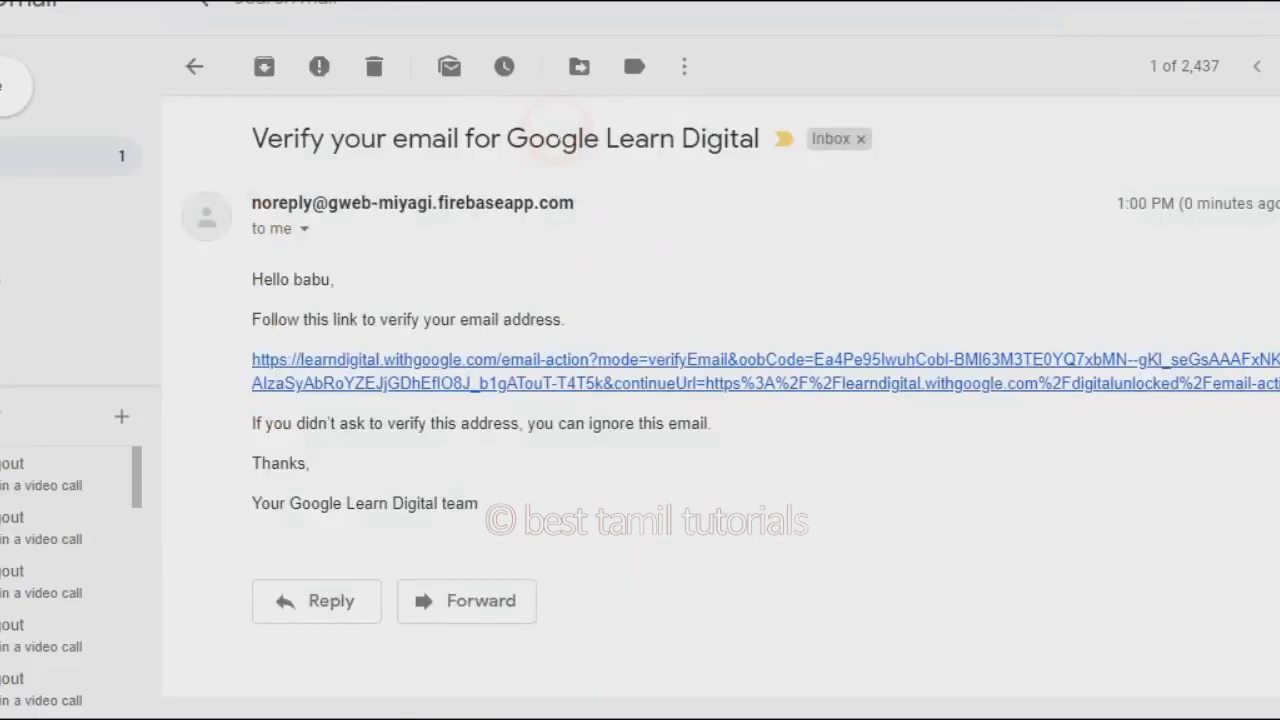
# - Follow the link in the 'Verify your email' message to confirm the address
pyautogui.click(684, 372)
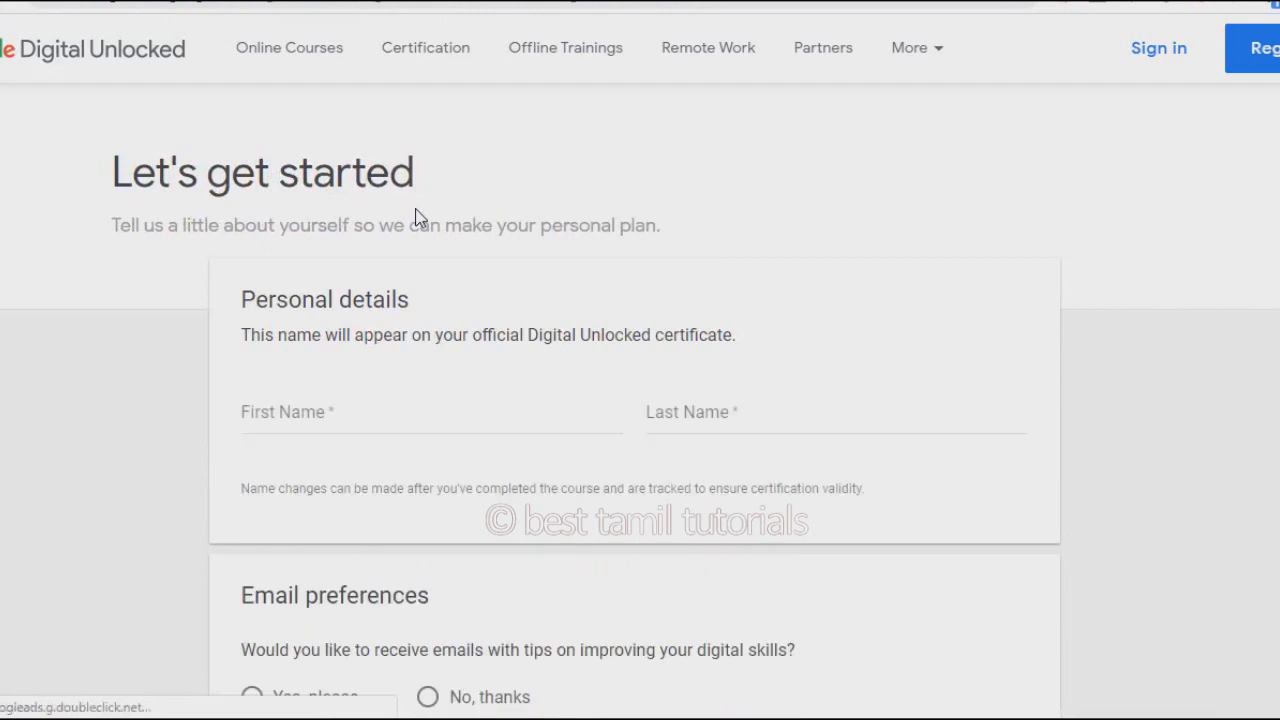
# - Scroll down through the 'Let's get started' personal details and email-preference form
pyautogui.scroll(-7, 418, 218)
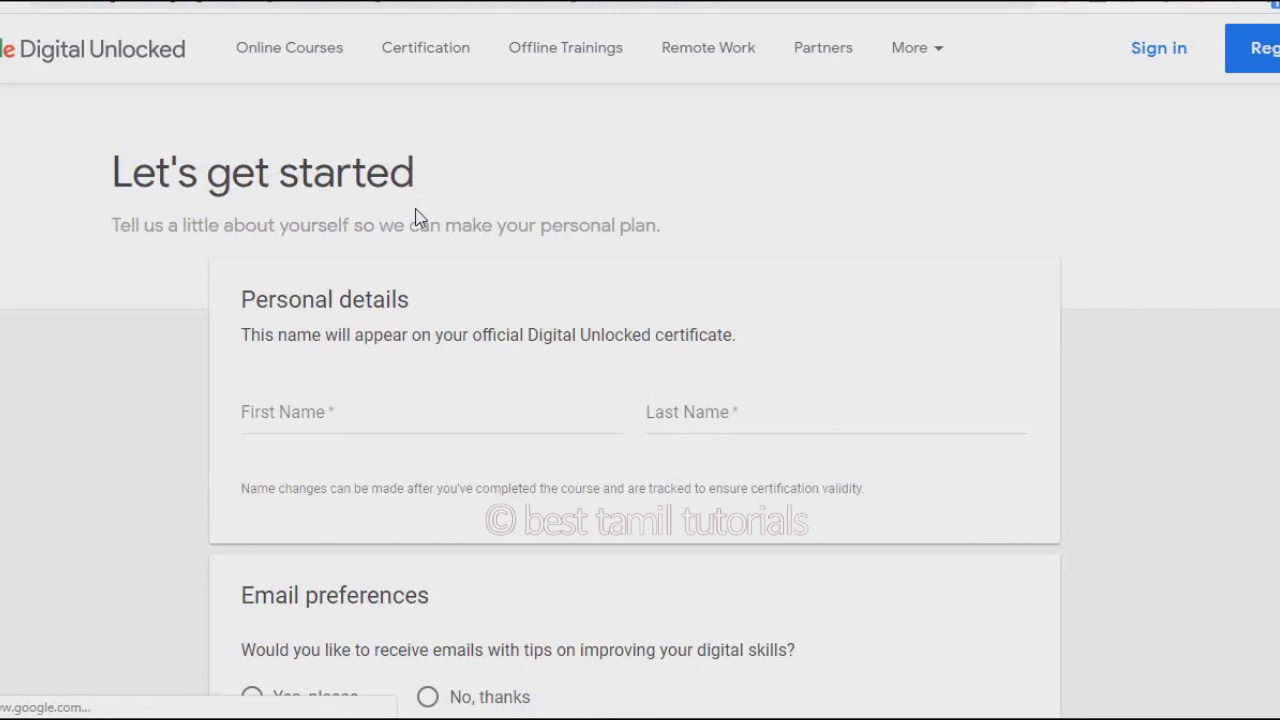
pyautogui.scroll(-3, 418, 218)
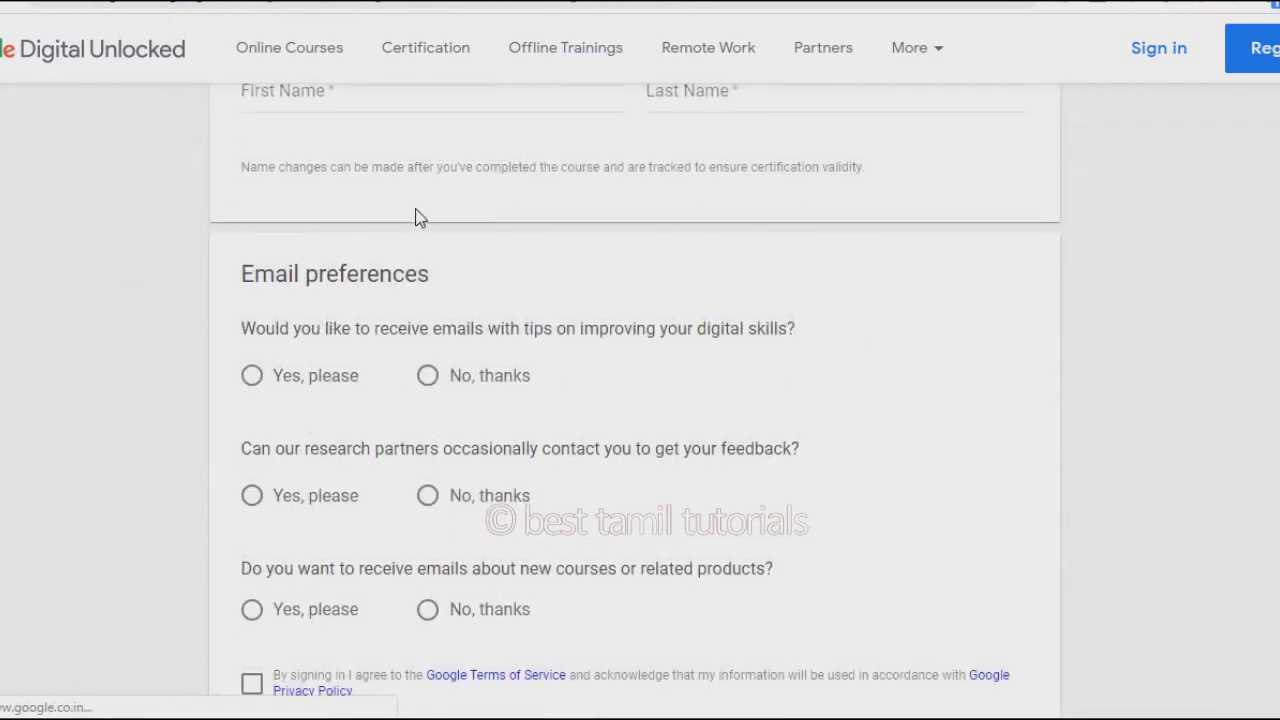
pyautogui.scroll(-4, 418, 218)
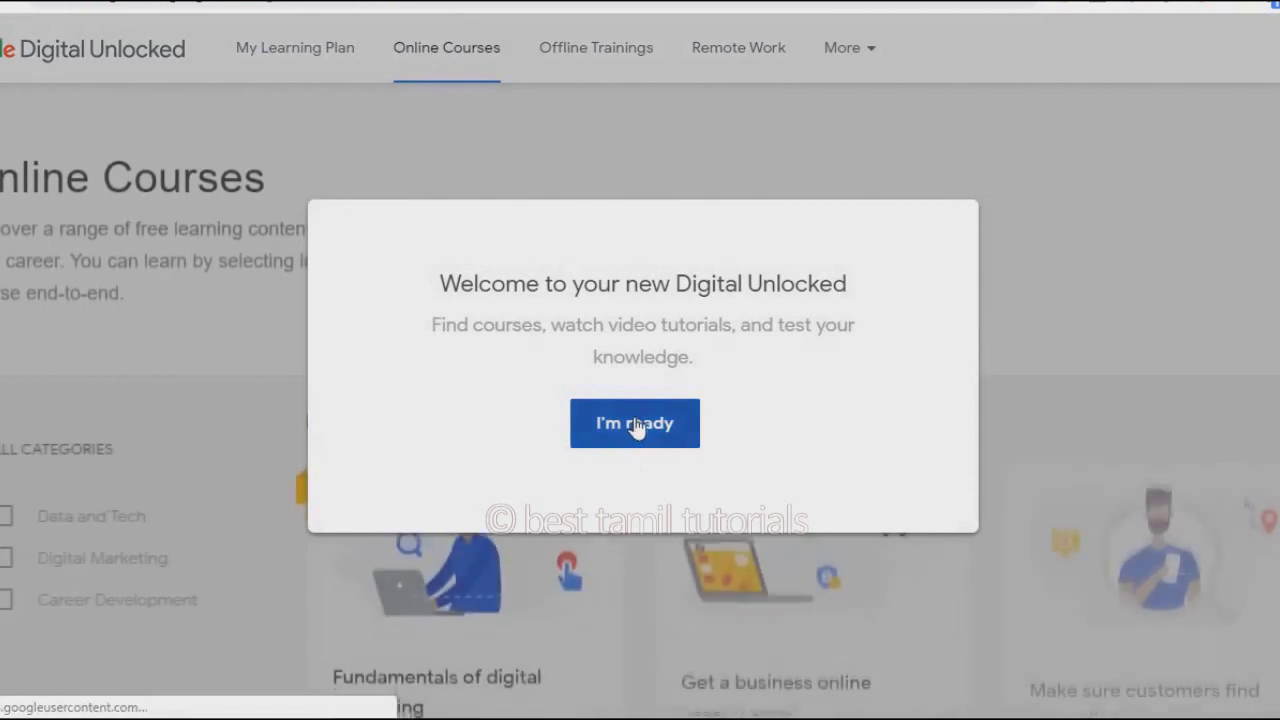
# - Dismiss the welcome message with I'm ready and scroll down the course list
pyautogui.click(648, 432)
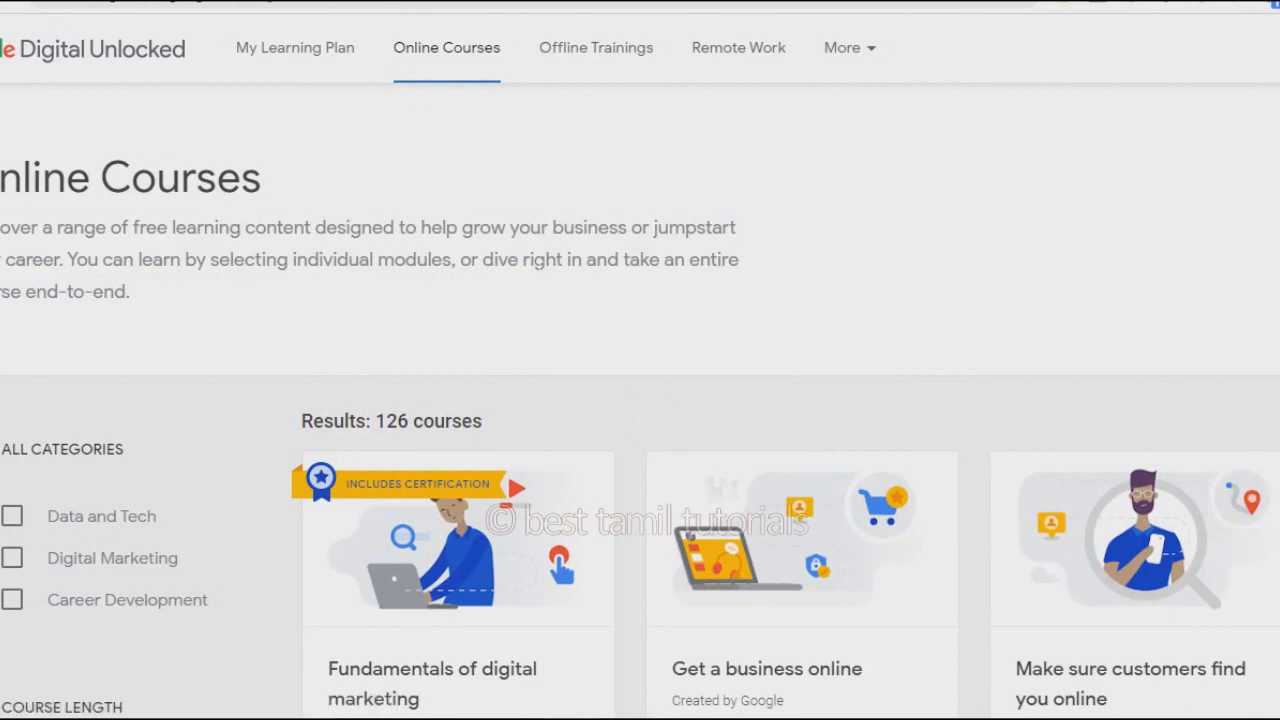
pyautogui.scroll(-1, 458, 190)
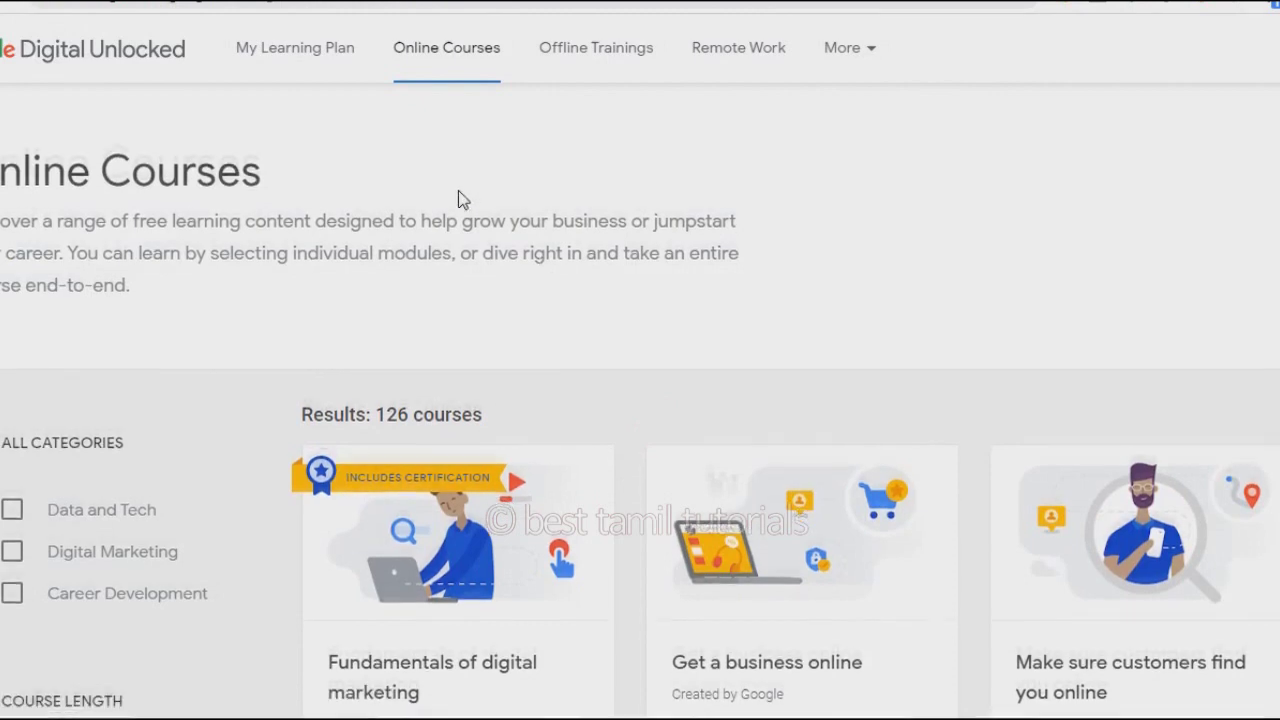
pyautogui.scroll(-3, 458, 190)
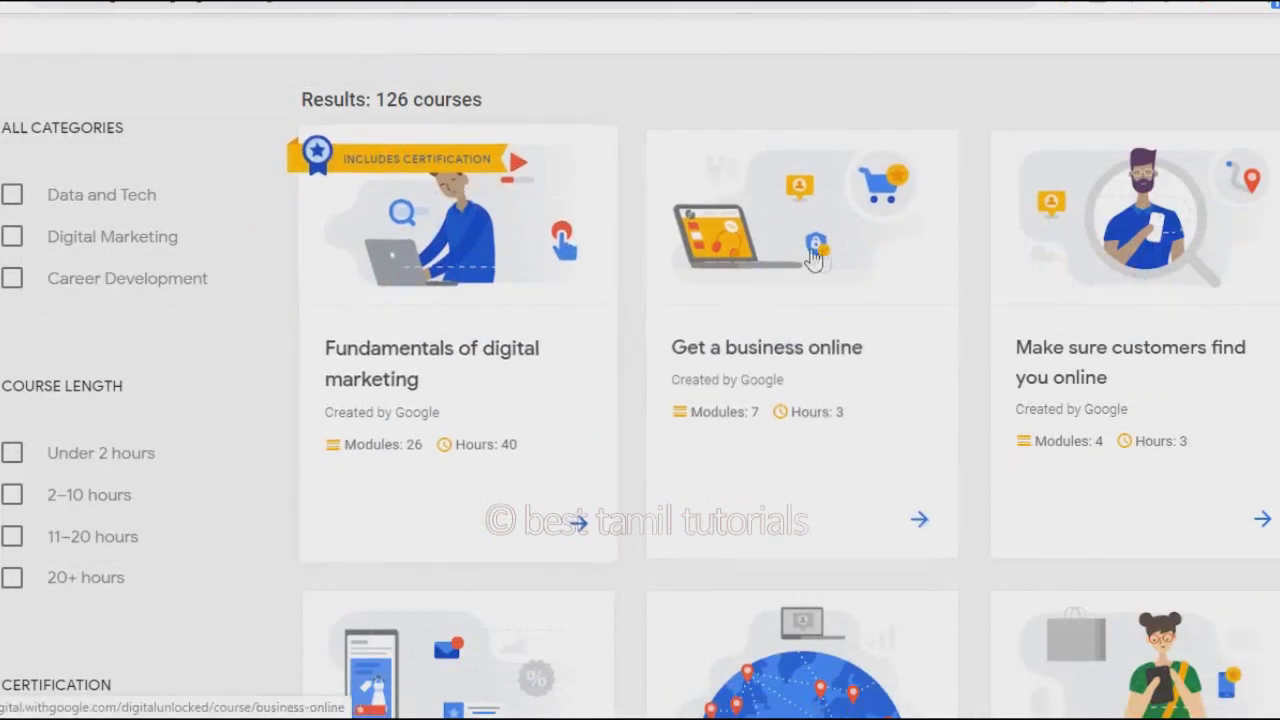
pyautogui.scroll(-2, 578, 283)
pyautogui.scroll(-2, 578, 283)
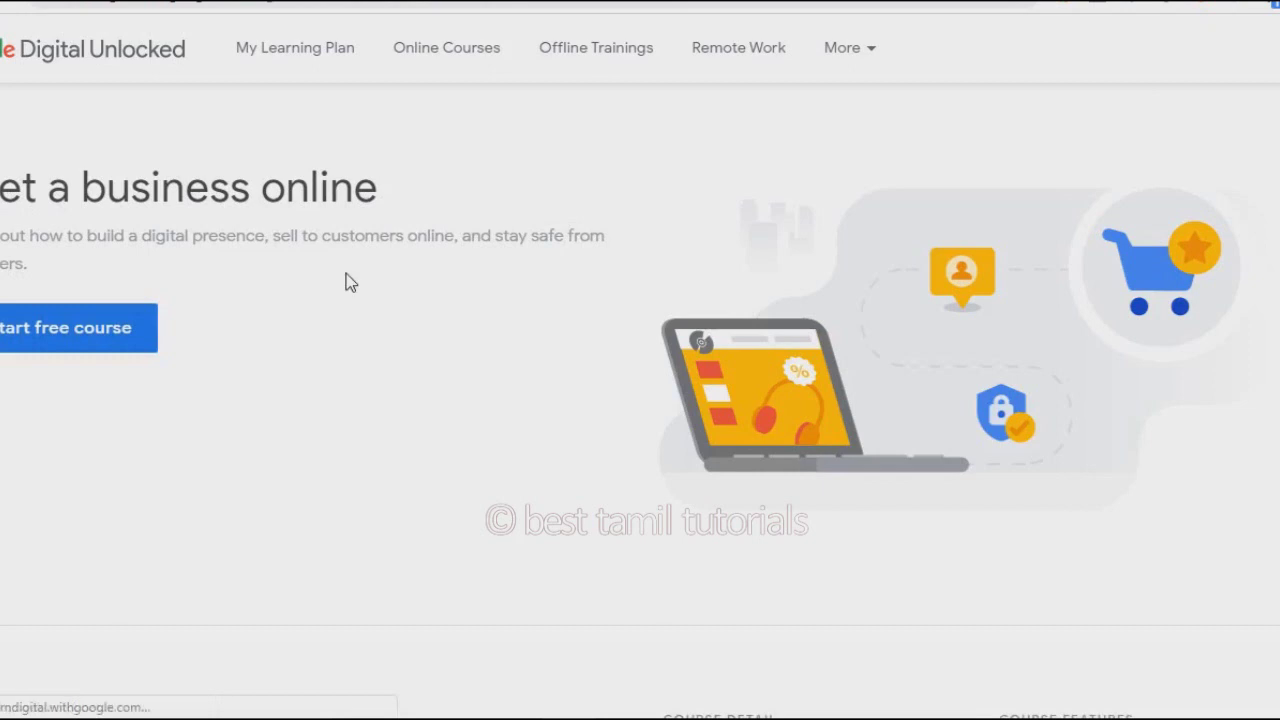
# - Return to the Online Courses catalog
pyautogui.click(877, 70)
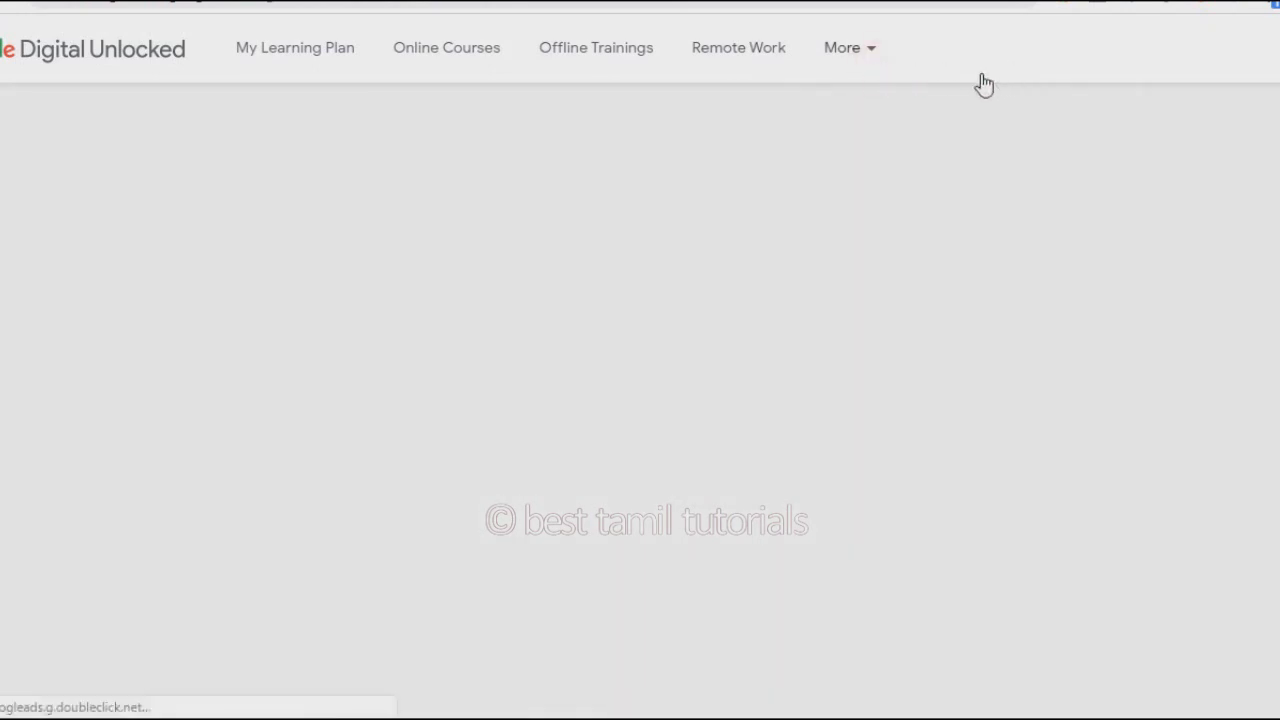
pyautogui.click(869, 60)
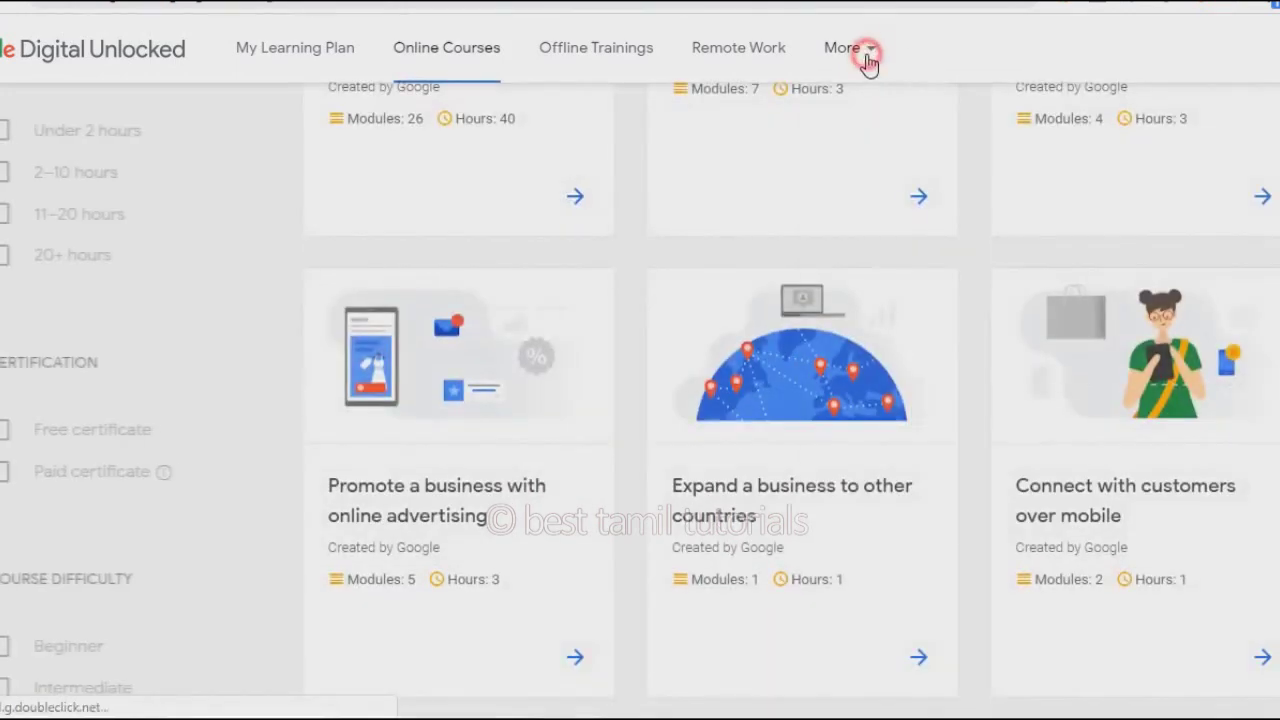
pyautogui.click(1039, 51)
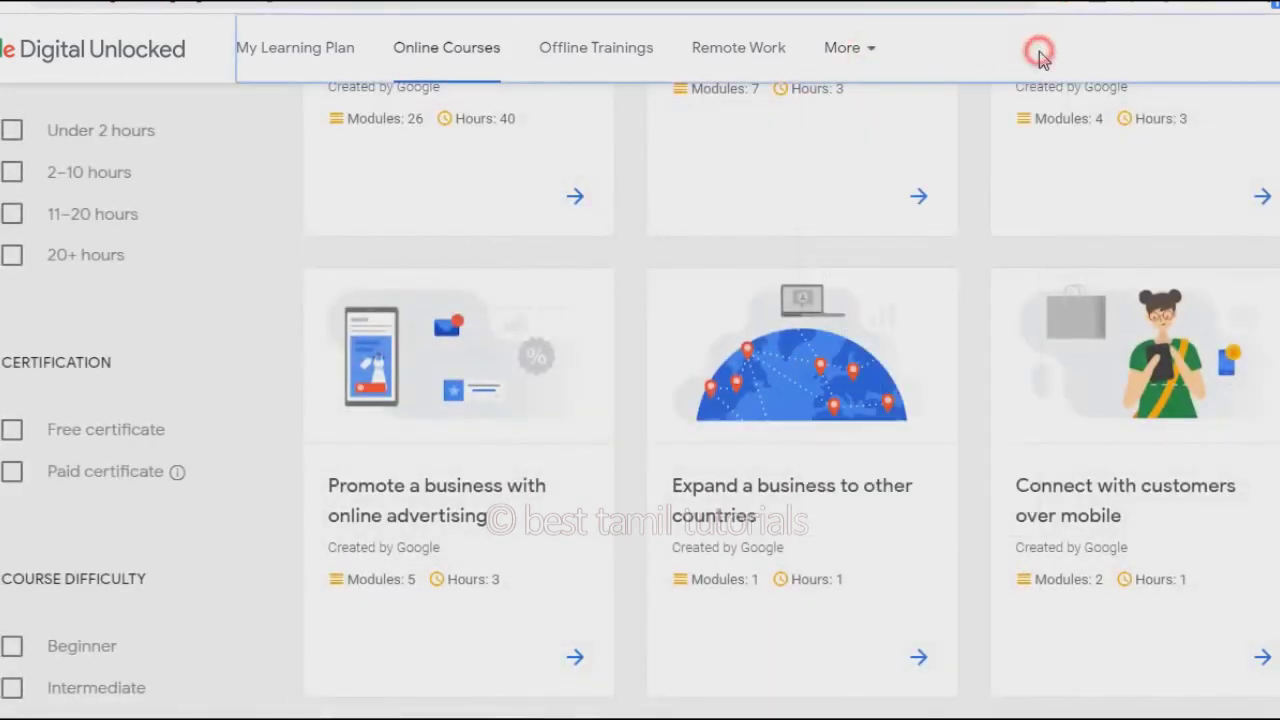
# - Filter the catalog to courses offering a free certificate
pyautogui.click(120, 438)
pyautogui.scroll(3, 443, 466)
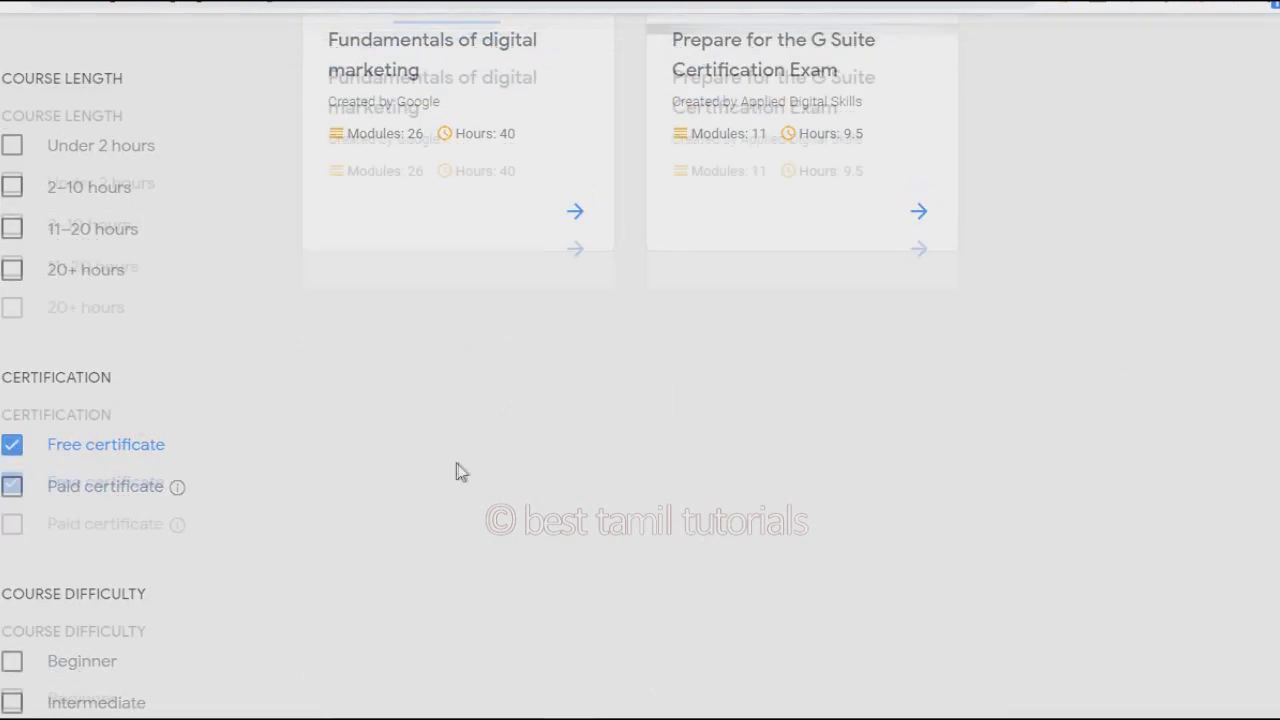
pyautogui.scroll(4, 457, 471)
pyautogui.scroll(-3, 463, 474)
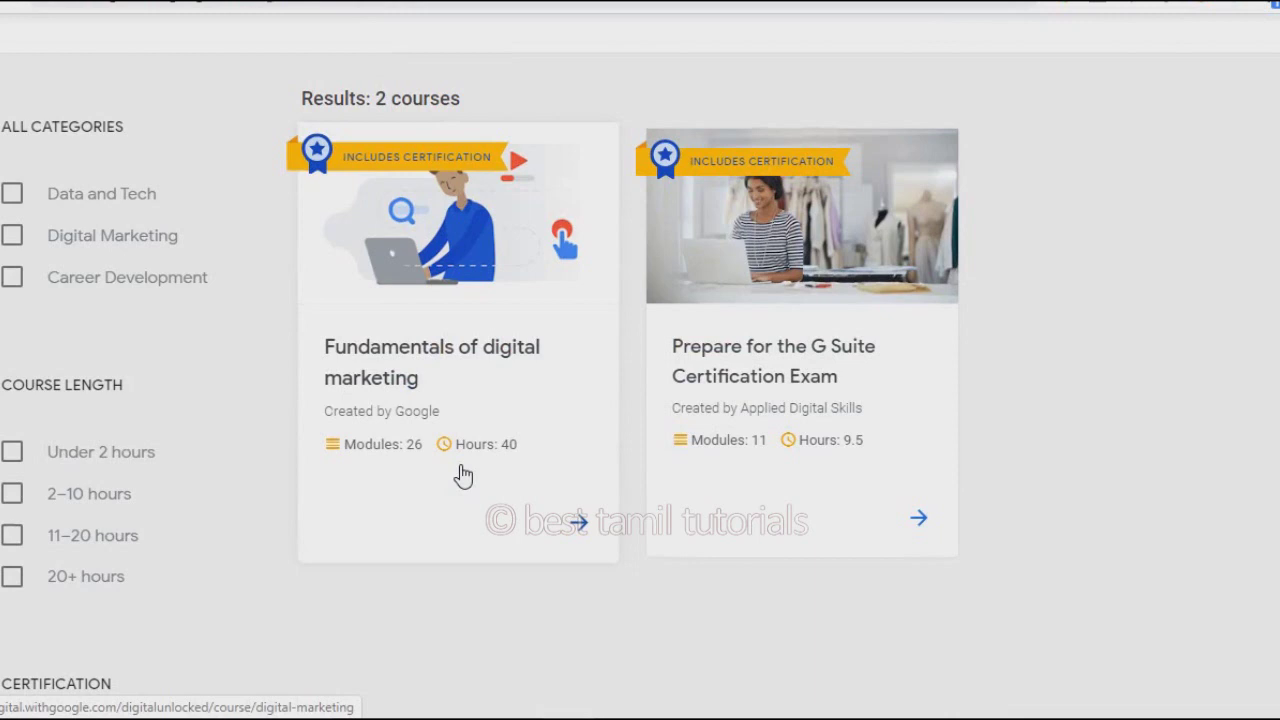
pyautogui.scroll(-4, 463, 476)
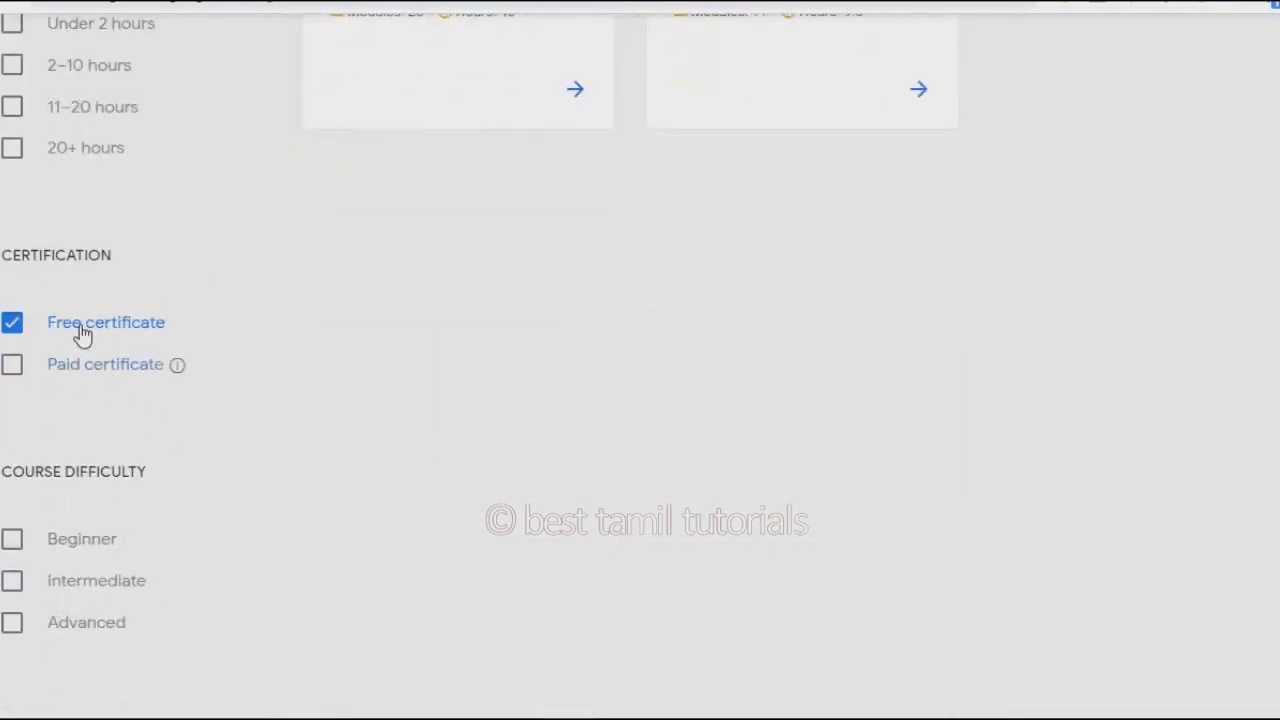
# - Switch the certificate filter to paid certificate, leaving the two certification courses
pyautogui.moveTo(172, 365)
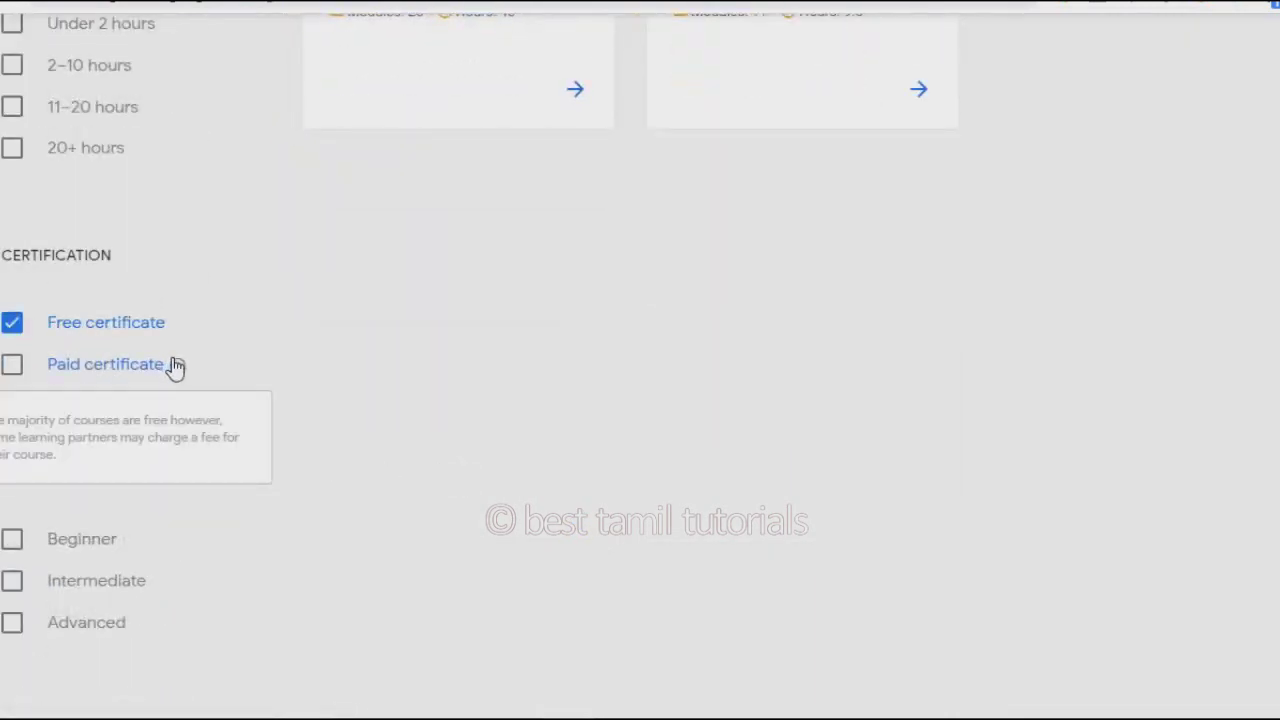
pyautogui.click(122, 366)
pyautogui.click(112, 330)
pyautogui.click(60, 372)
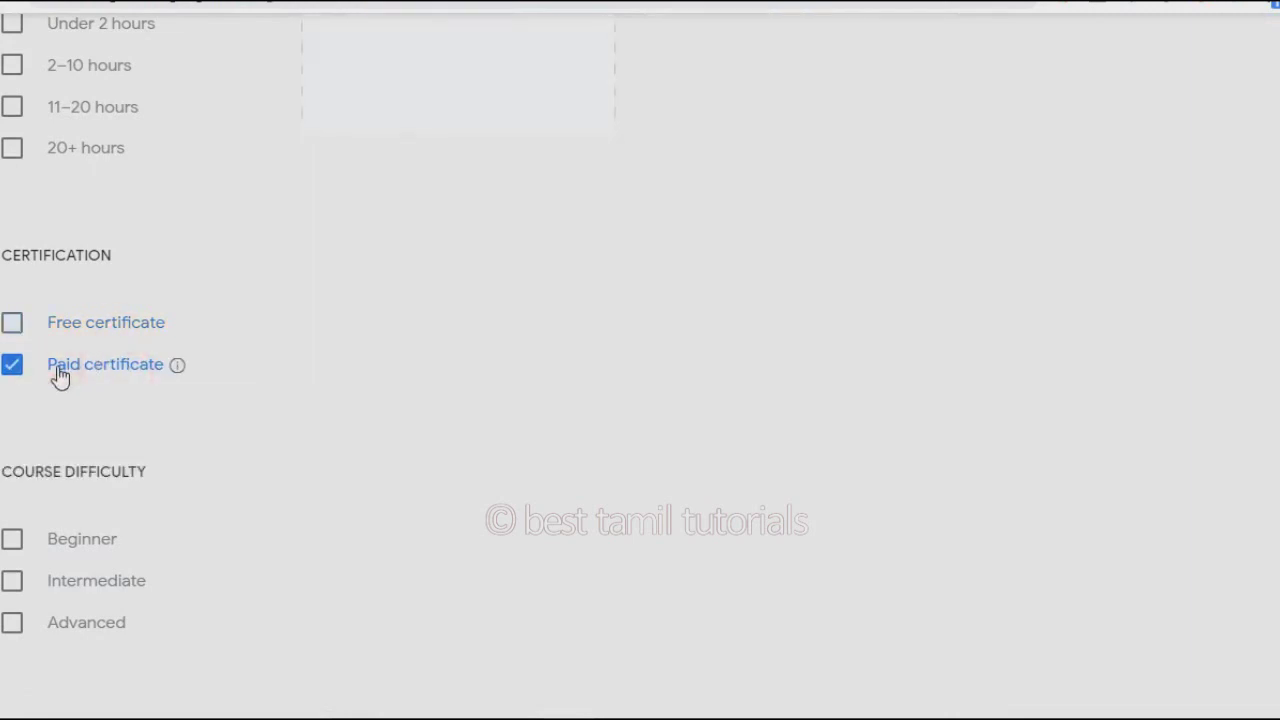
pyautogui.click(56, 372)
pyautogui.click(136, 362)
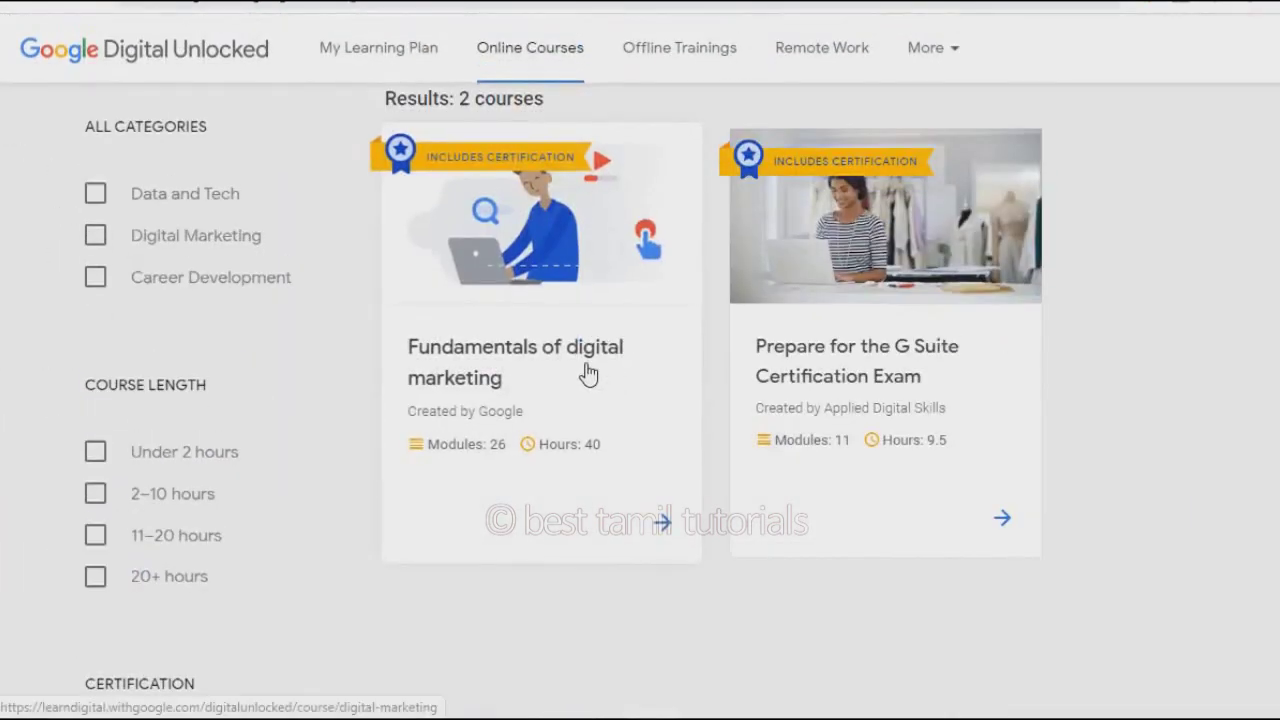
# - Open the Fundamentals of digital marketing course from the filtered results
pyautogui.click(588, 372)
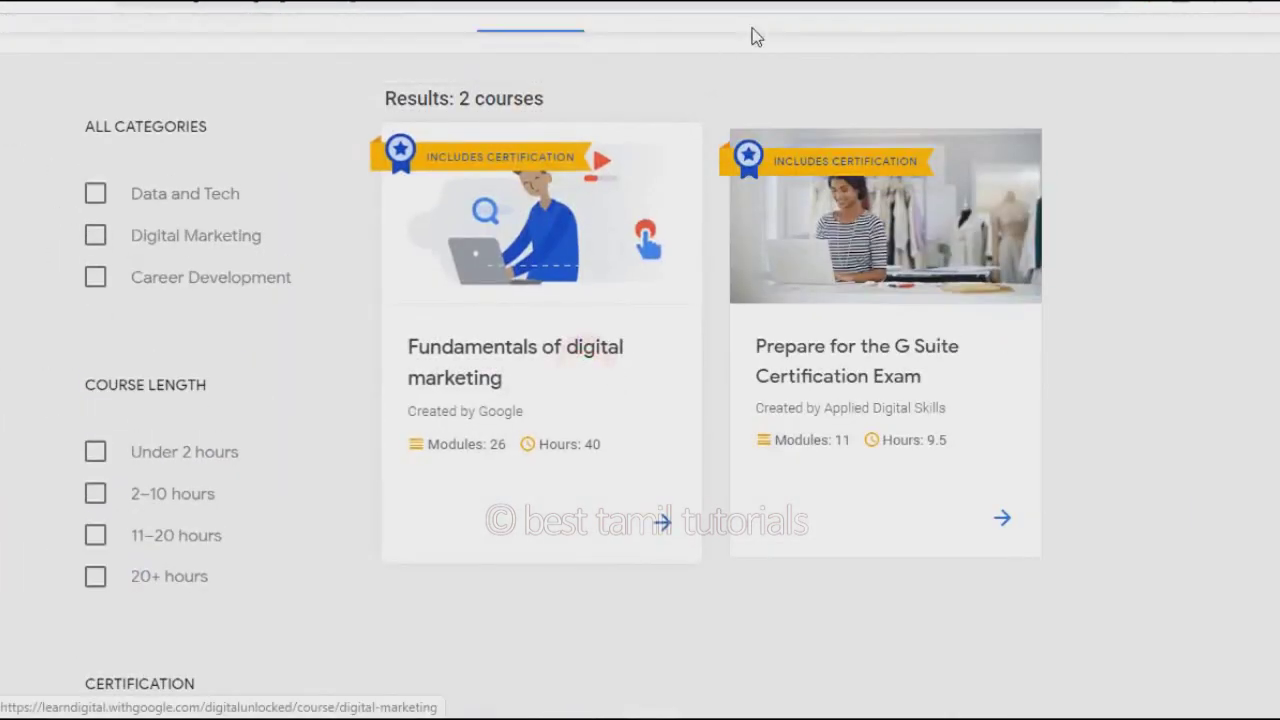